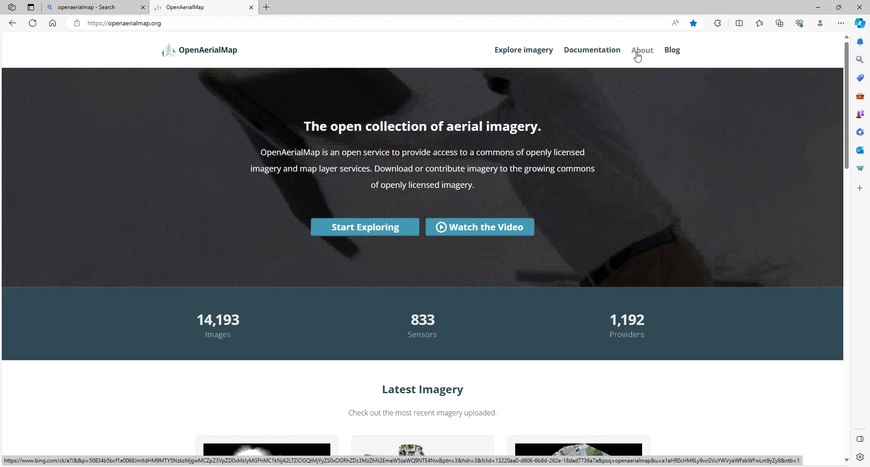
pyautogui.click(637, 53)
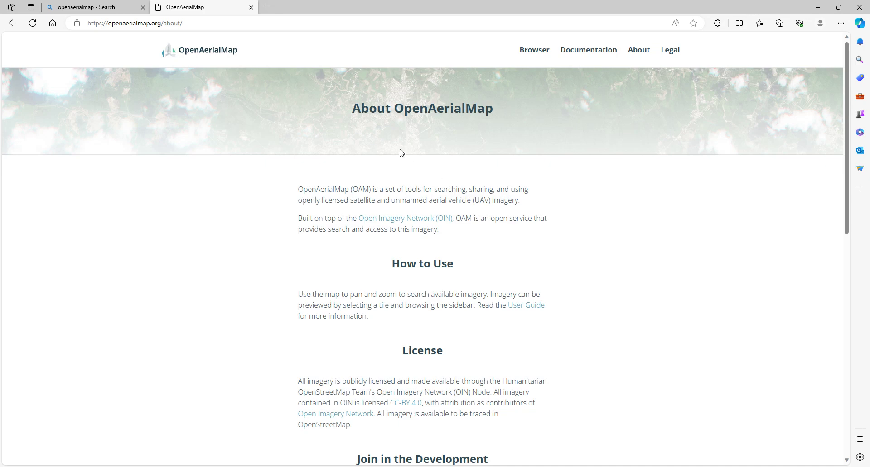
pyautogui.click(204, 52)
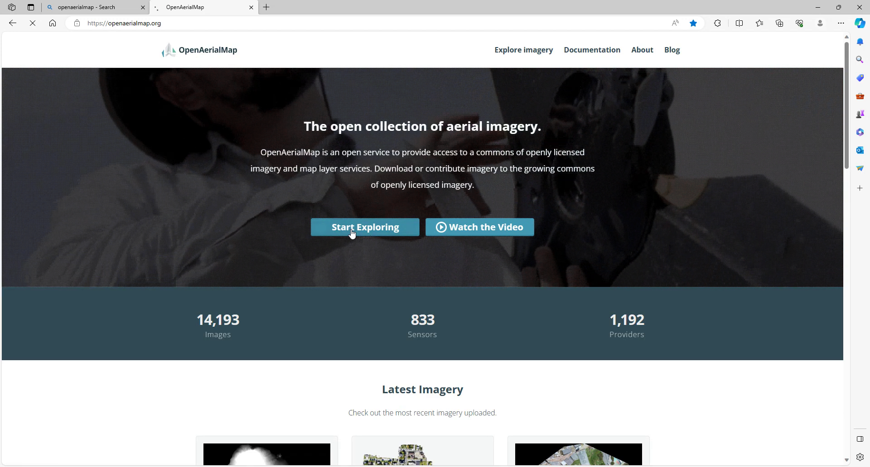
# Step: Start Exploring to open the OpenAerialMap Browser with its Latest uploads list and coverage map
pyautogui.click(352, 233)
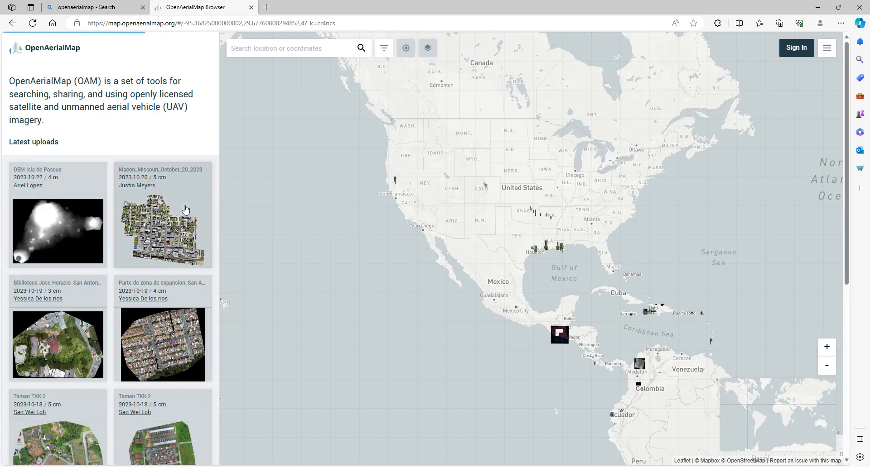
pyautogui.moveTo(79, 204)
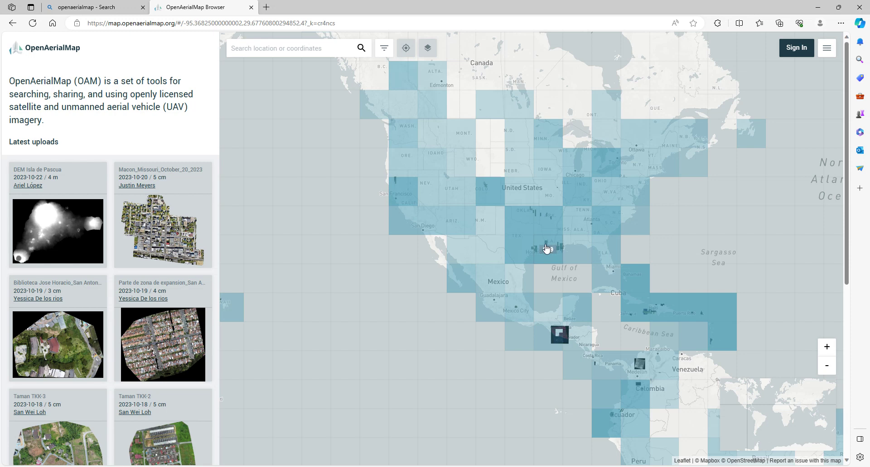
# Step: Select the grid square over Houston and scroll through its 264 listed images
pyautogui.click(546, 248)
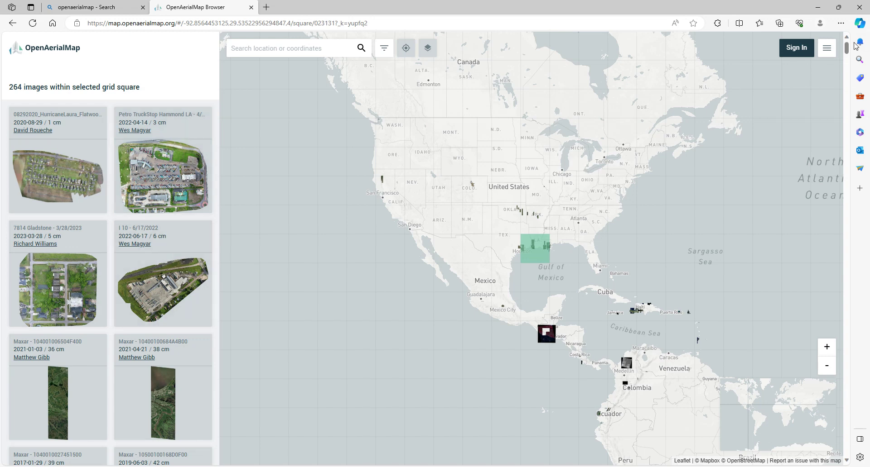
pyautogui.moveTo(848, 50)
pyautogui.mouseDown()
pyautogui.moveTo(850, 70)
pyautogui.moveTo(847, 41)
pyautogui.moveTo(850, 86)
pyautogui.moveTo(843, 52)
pyautogui.mouseUp()
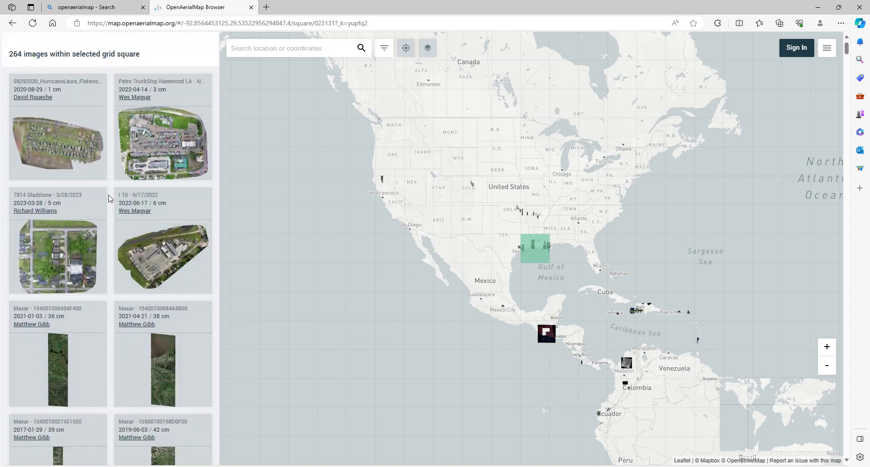
pyautogui.click(60, 241)
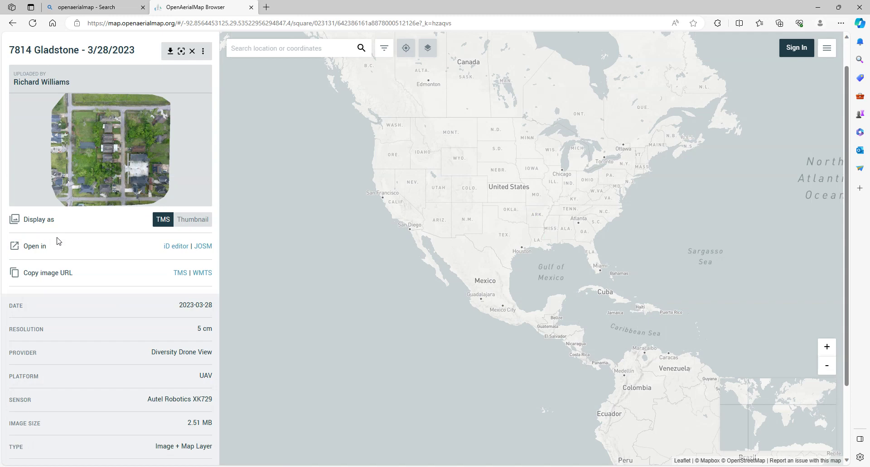
# Step: Fit the map to the 7814 Gladstone imagery and copy its TMS link under Copy image URL
pyautogui.moveTo(100, 174)
pyautogui.click(182, 51)
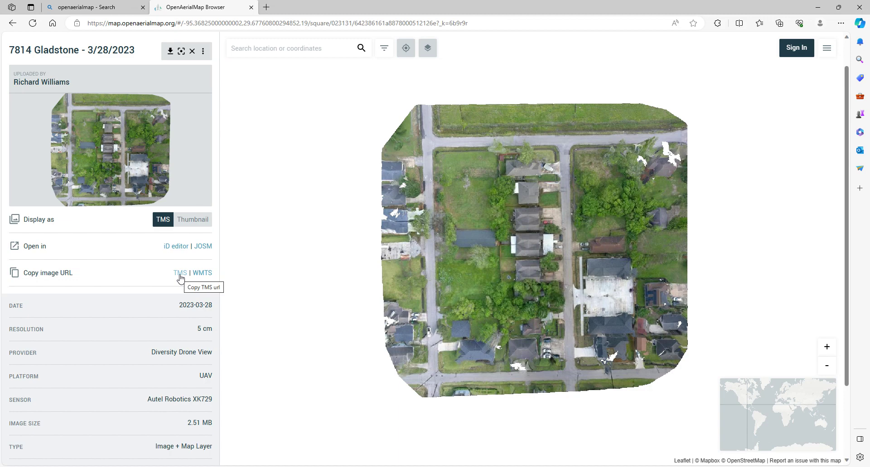
pyautogui.click(180, 274)
pyautogui.moveTo(544, 466)
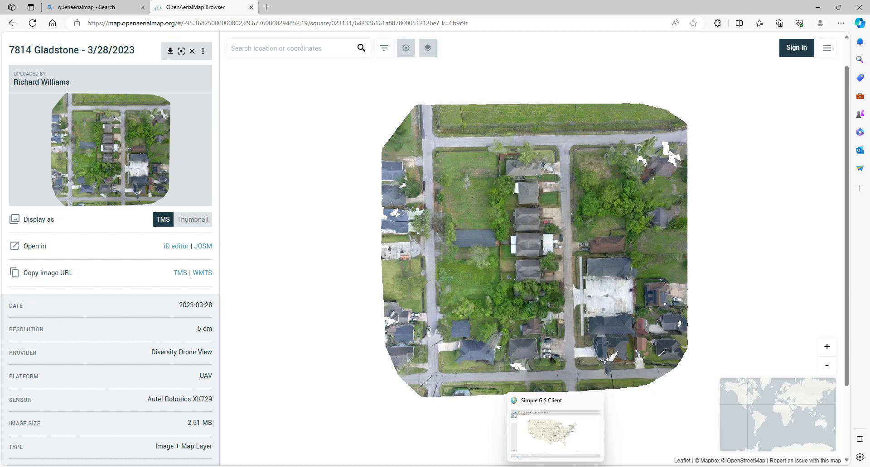
# Step: Bring Simple GIS Client's Street Atlas United States map forward and expand the Add Data dropdown
pyautogui.click(555, 430)
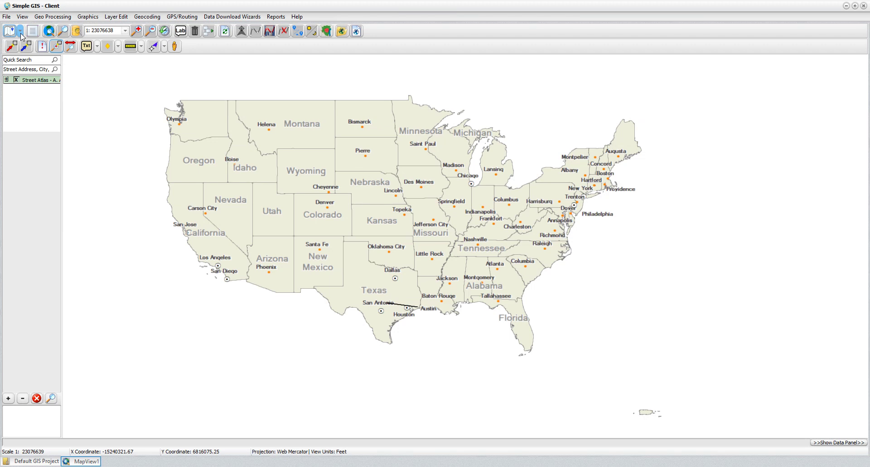
pyautogui.click(21, 31)
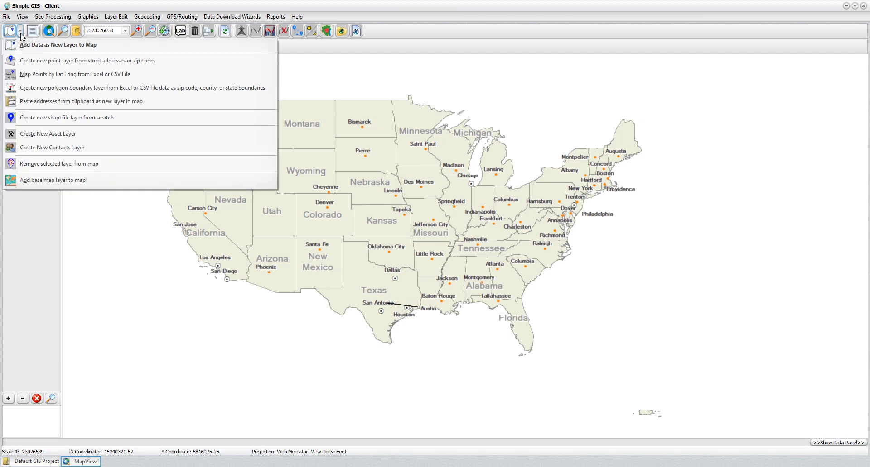
# Step: Choose Add Data as New Layer, then Internet Mapping Service's Add and Configure WMS Layer
pyautogui.click(31, 45)
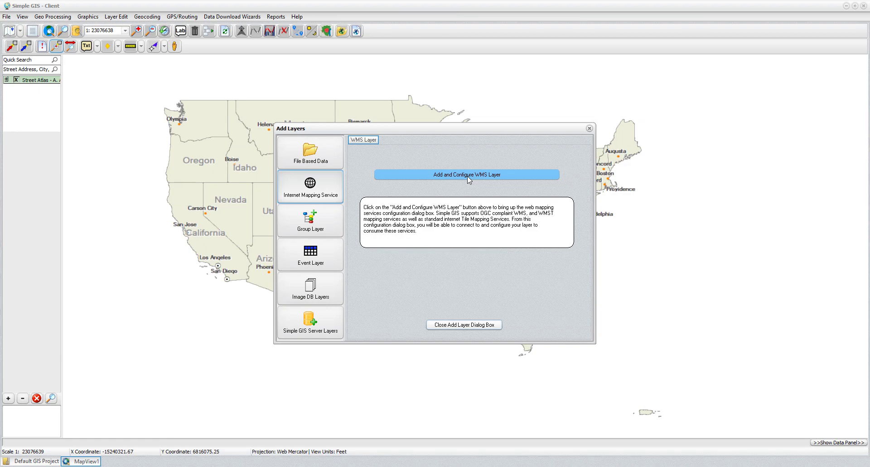
pyautogui.click(467, 177)
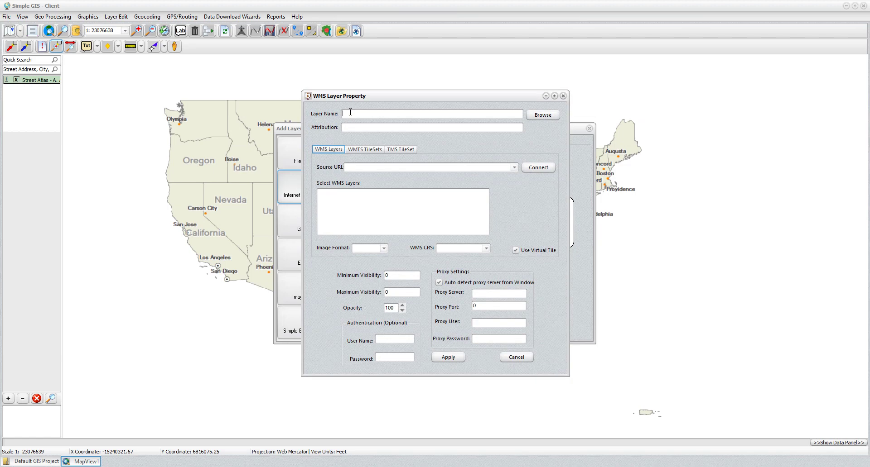
# Step: Name the layer 'OpenAerialMAp Demo' and paste the Gladstone TMS URL as its TMS TileSet Source URL
pyautogui.write('OpenAerialMAp Demo')
pyautogui.click(401, 151)
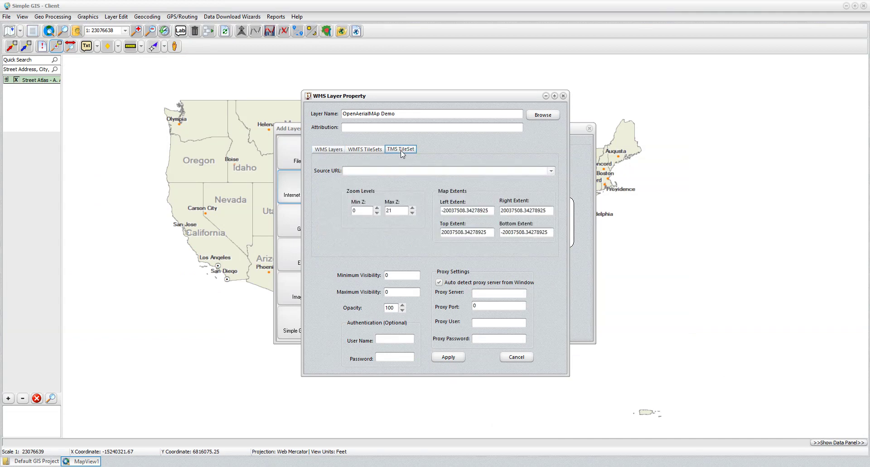
pyautogui.click(378, 171)
pyautogui.rightClick(347, 172)
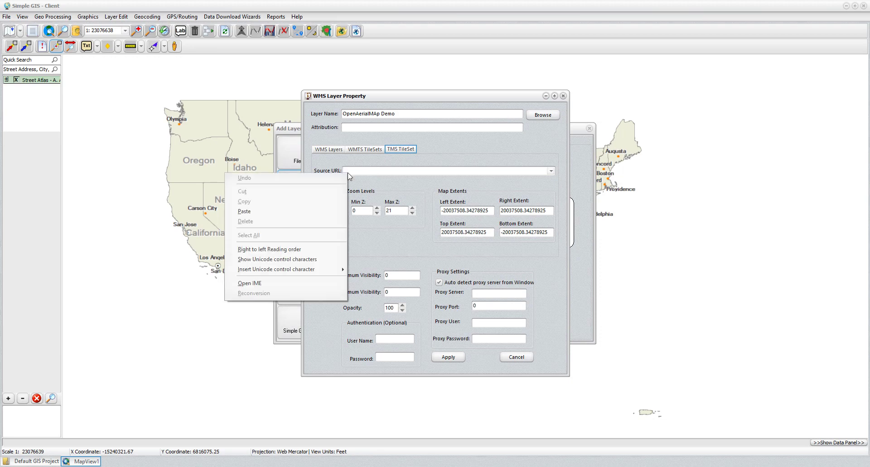
pyautogui.click(316, 210)
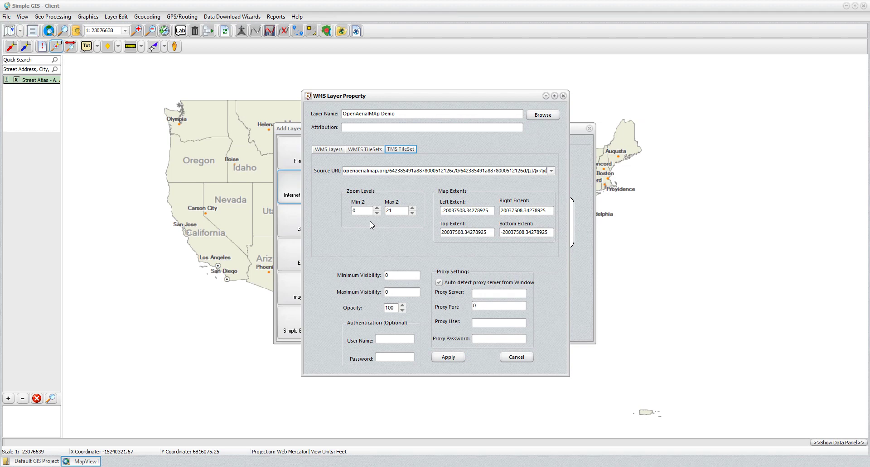
# Step: Apply the OpenAerialMAp Demo layer, close Add Layers, and check its visibility box above Street Atlas
pyautogui.click(455, 357)
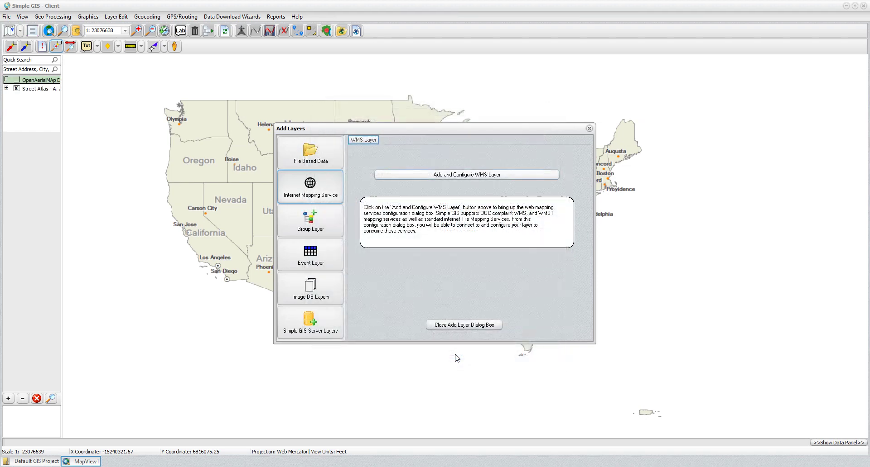
pyautogui.click(458, 326)
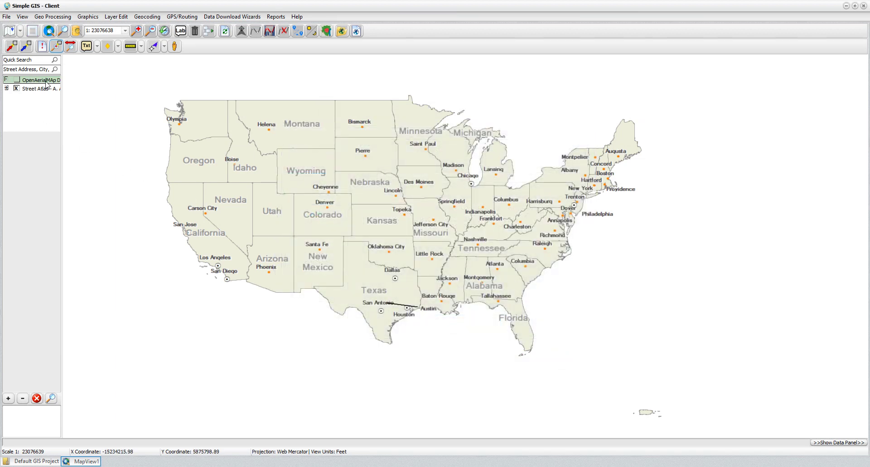
pyautogui.click(16, 80)
# Step: Bring the Edge OpenAerialMap Browser window with the 7814 Gladstone image back to front
pyautogui.moveTo(495, 466)
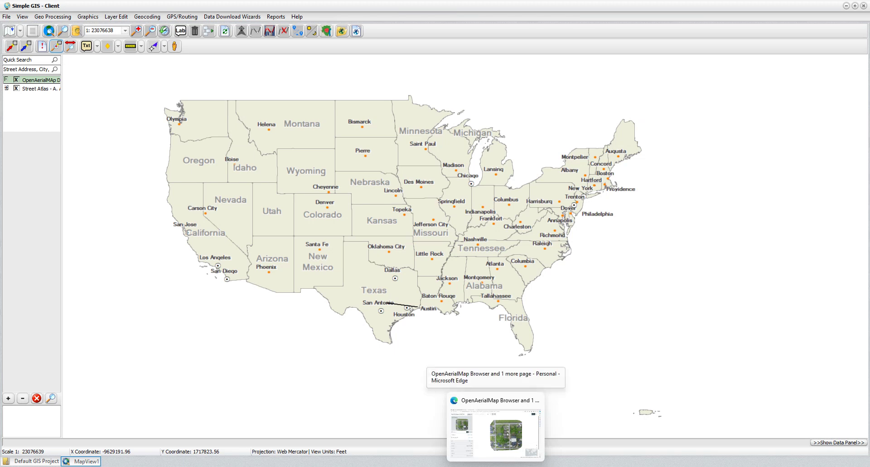
pyautogui.click(473, 437)
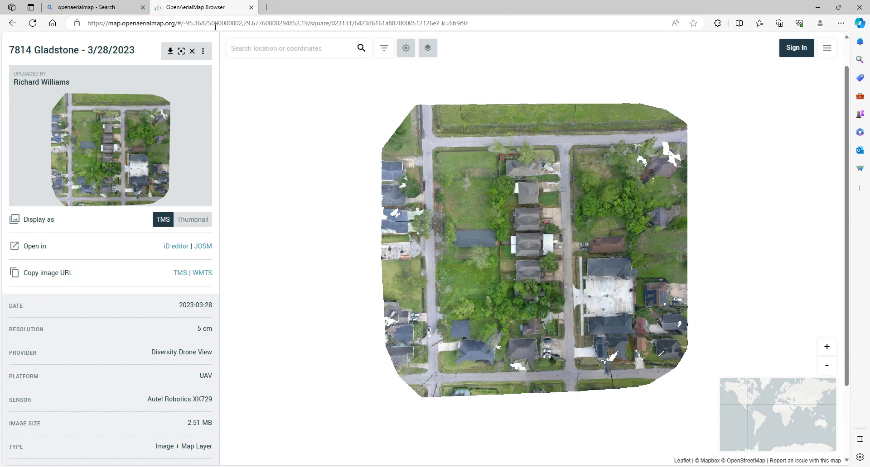
# Step: Copy the longitude and latitude portion of the page URL, then return to Simple GIS Client
pyautogui.click(185, 22)
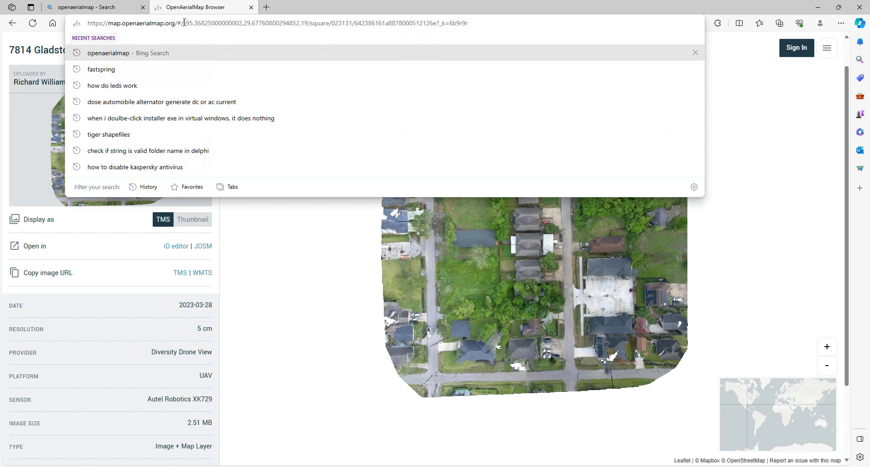
pyautogui.moveTo(184, 23); pyautogui.dragTo(308, 20)
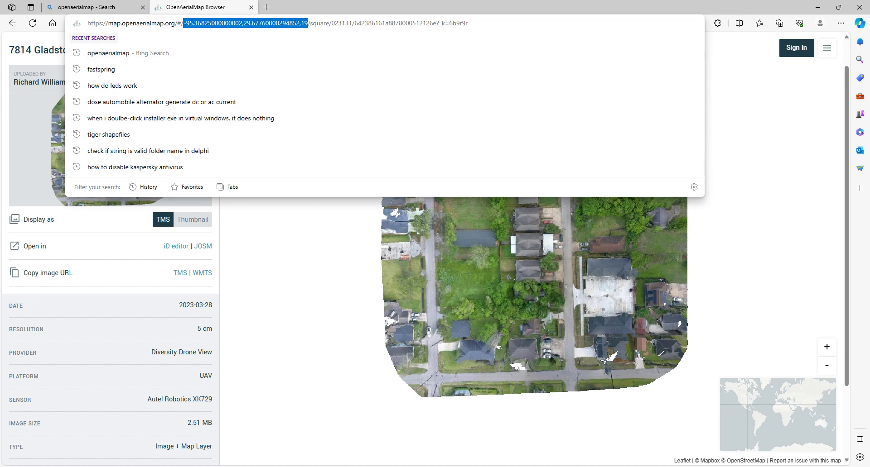
pyautogui.moveTo(555, 466)
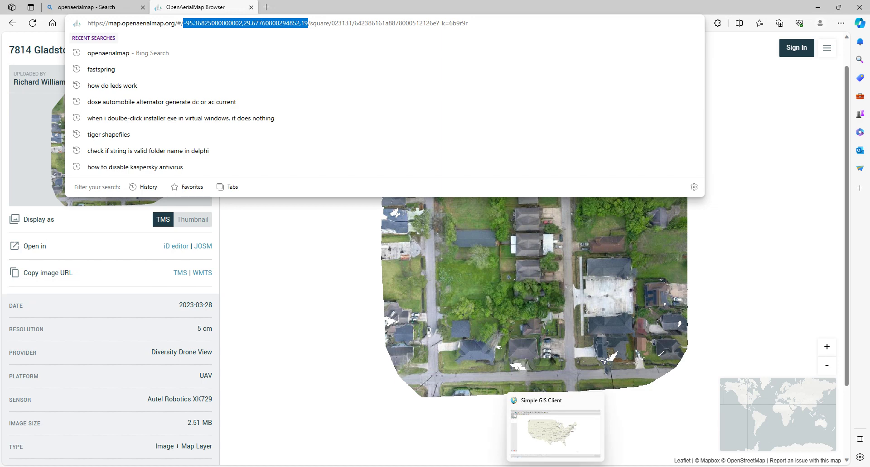
pyautogui.click(555, 434)
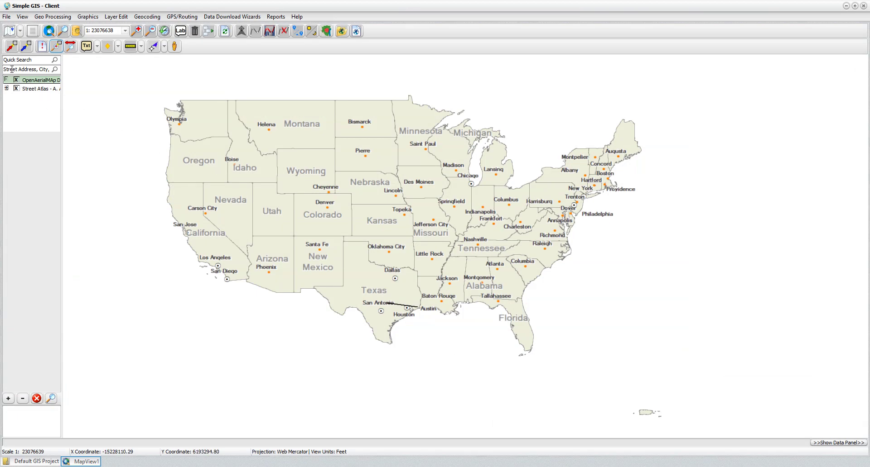
# Step: Paste the copied drone-image coordinates into Quick Search and try searching them
pyautogui.click(30, 70)
pyautogui.rightClick(25, 70)
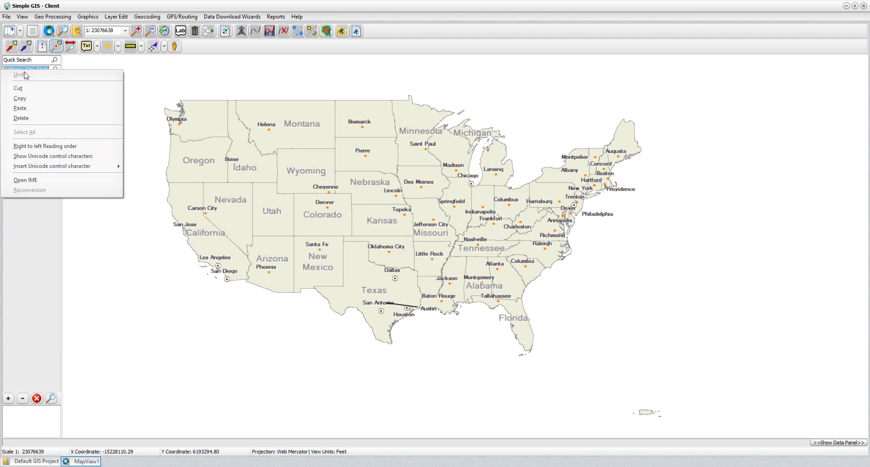
pyautogui.click(26, 110)
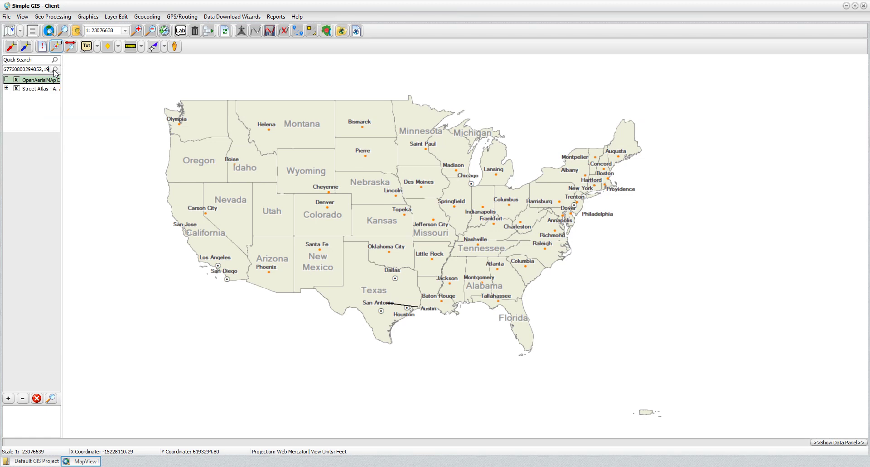
pyautogui.click(55, 70)
# Step: Put latitude first, remove ',19', and re-search to pin the spot south of South Loop at 1:9600
pyautogui.press('Right')
pyautogui.press('Right')
pyautogui.press('Right')
pyautogui.press('Right')
pyautogui.press('Right')
pyautogui.press('Right')
pyautogui.press('Right')
pyautogui.press('Right')
pyautogui.press('Right')
pyautogui.press('Right')
pyautogui.press('Right')
pyautogui.press('Right')
pyautogui.press('Right')
pyautogui.press('BackSpace')
pyautogui.press('BackSpace')
pyautogui.press('BackSpace')
pyautogui.click(55, 70)
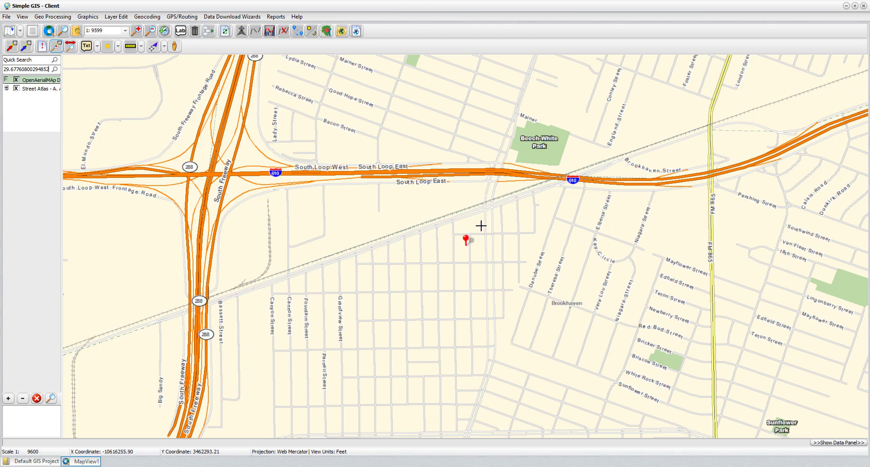
# Step: Zoom in twice on the pin, measure the image area, and pan south to the Gladstone Street houses
pyautogui.click(138, 31)
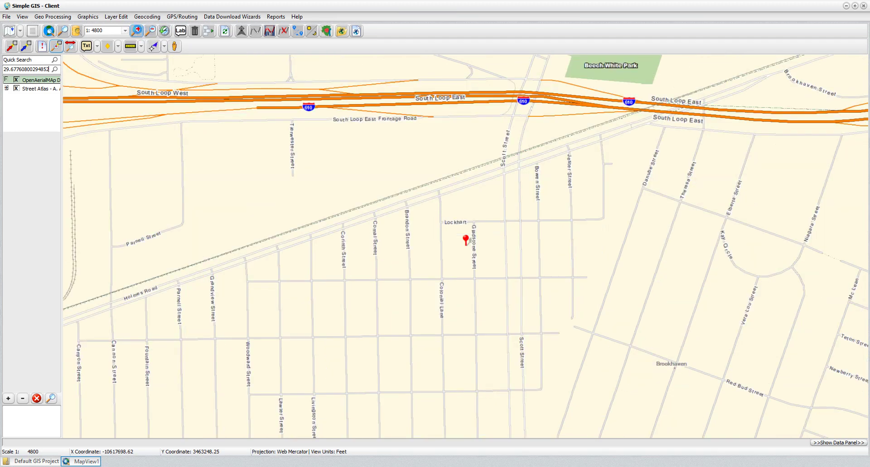
pyautogui.click(138, 32)
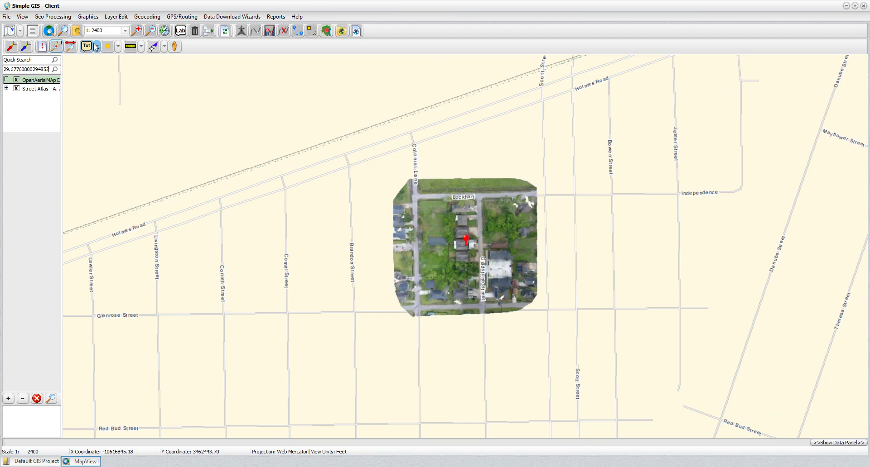
pyautogui.click(57, 46)
pyautogui.moveTo(414, 183); pyautogui.dragTo(536, 287)
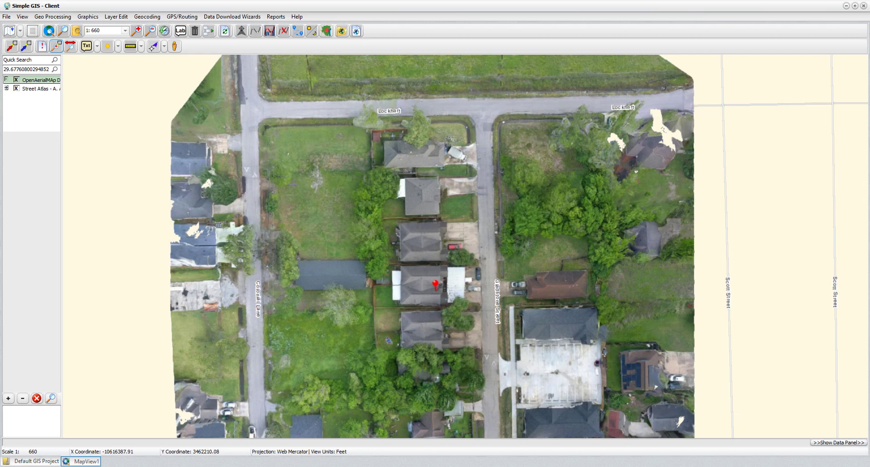
pyautogui.click(70, 46)
pyautogui.moveTo(502, 338); pyautogui.dragTo(476, 247)
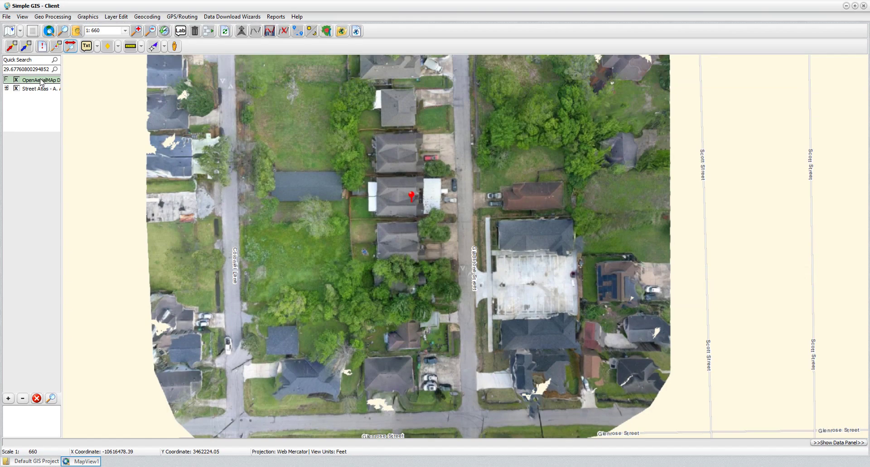
pyautogui.rightClick(42, 81)
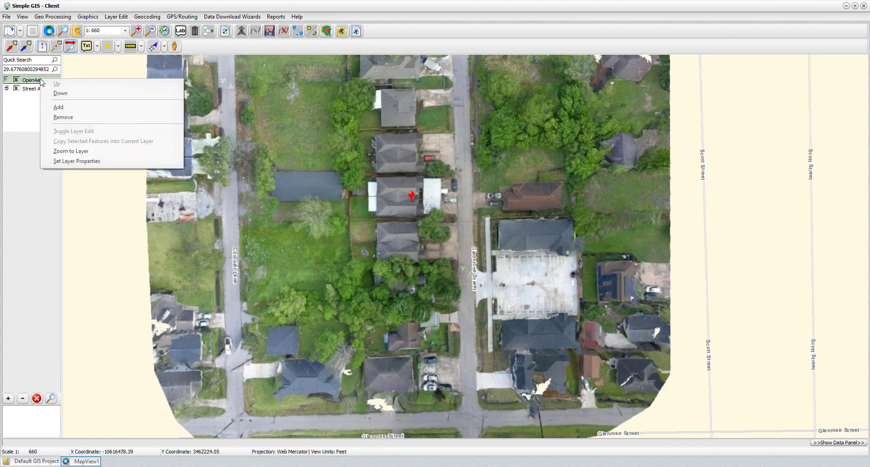
pyautogui.click(64, 117)
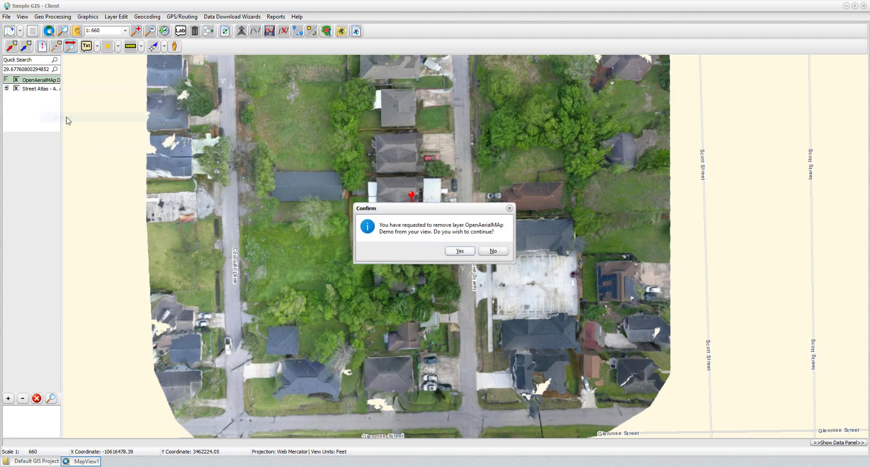
pyautogui.click(460, 252)
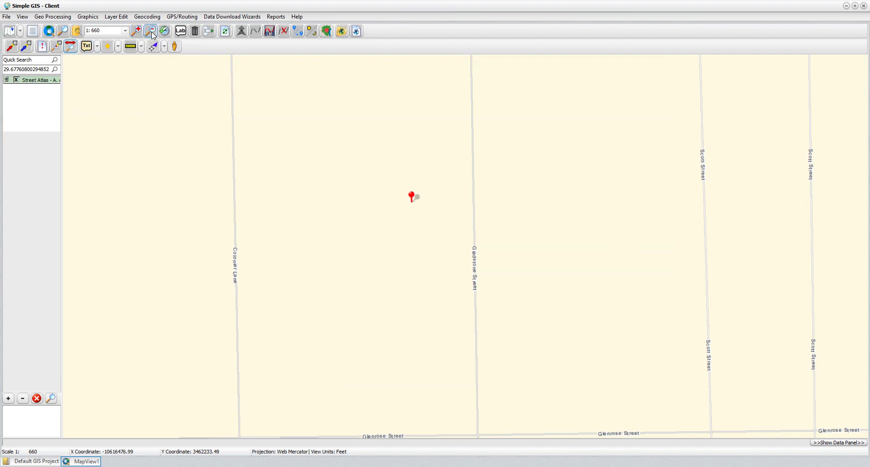
pyautogui.click(152, 31)
pyautogui.click(152, 33)
pyautogui.click(152, 32)
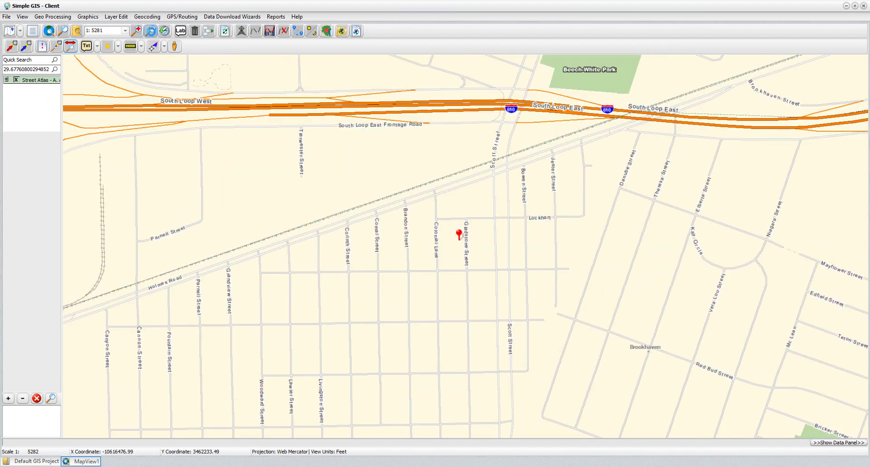
pyautogui.click(152, 32)
pyautogui.click(152, 32)
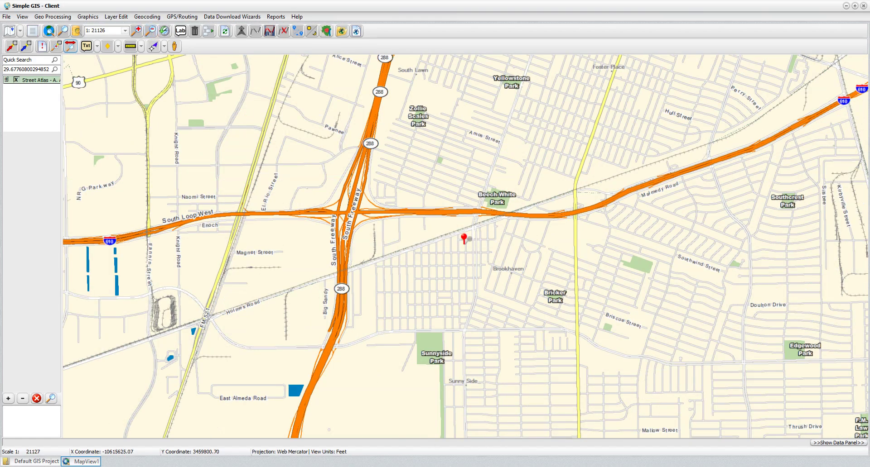
pyautogui.moveTo(556, 466)
pyautogui.moveTo(495, 466)
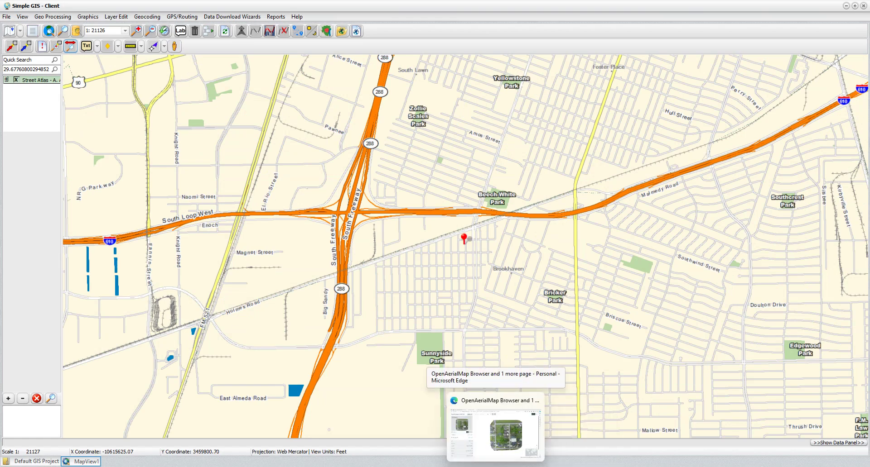
# Step: Back in the OpenAerialMap browser, start the raw .tiff download of the Gladstone image
pyautogui.click(457, 412)
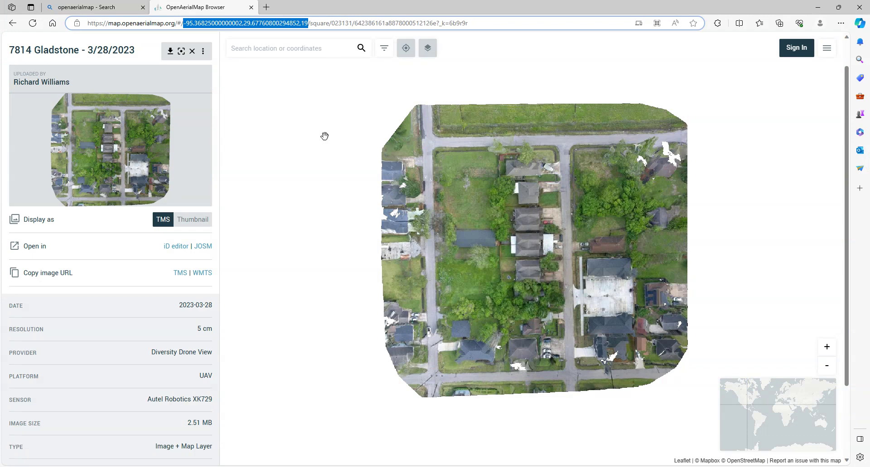
pyautogui.click(285, 181)
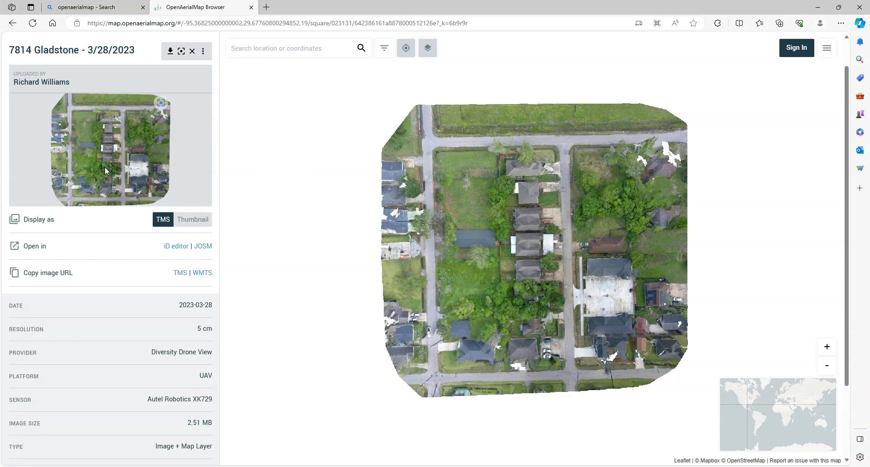
pyautogui.click(169, 55)
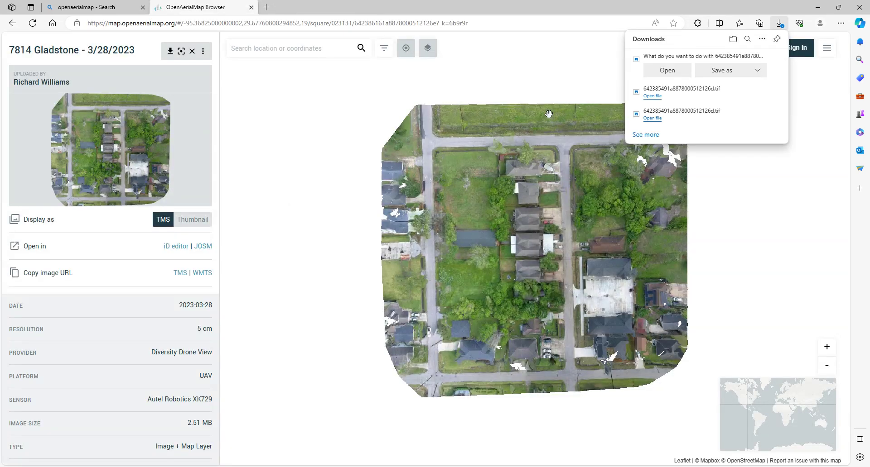
# Step: Save the 2.4 MB .tif download over the existing copy in the Public Documents Demo folder
pyautogui.click(714, 74)
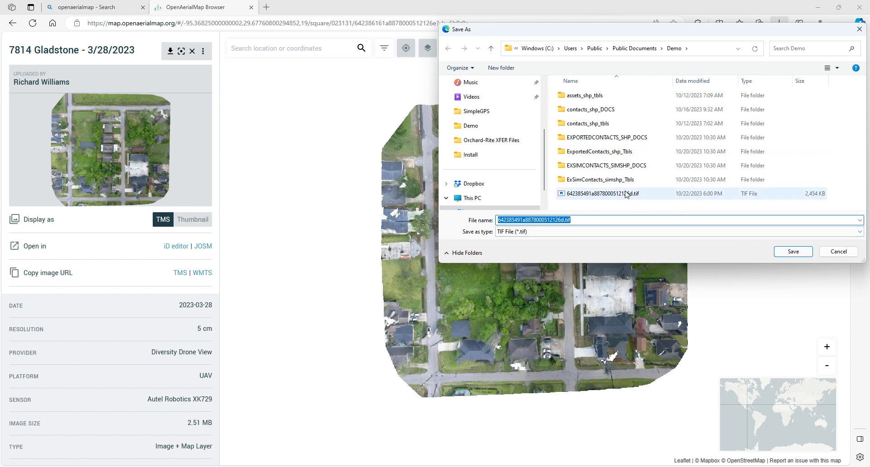
pyautogui.moveTo(626, 195)
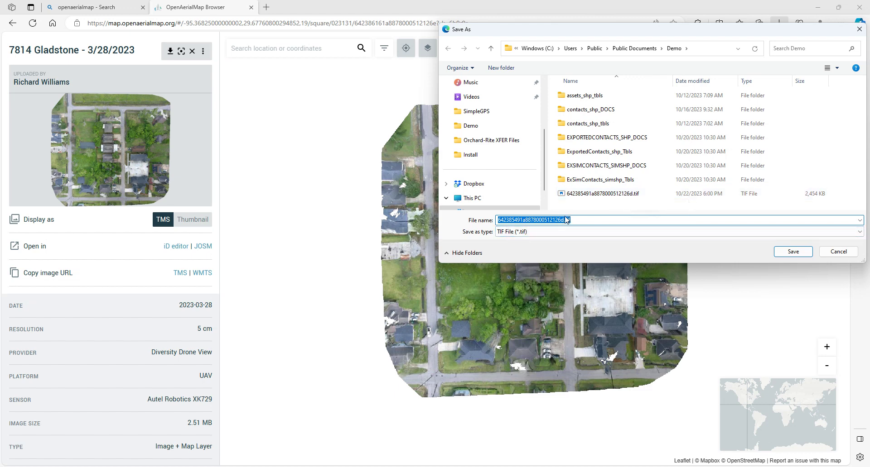
pyautogui.doubleClick(590, 194)
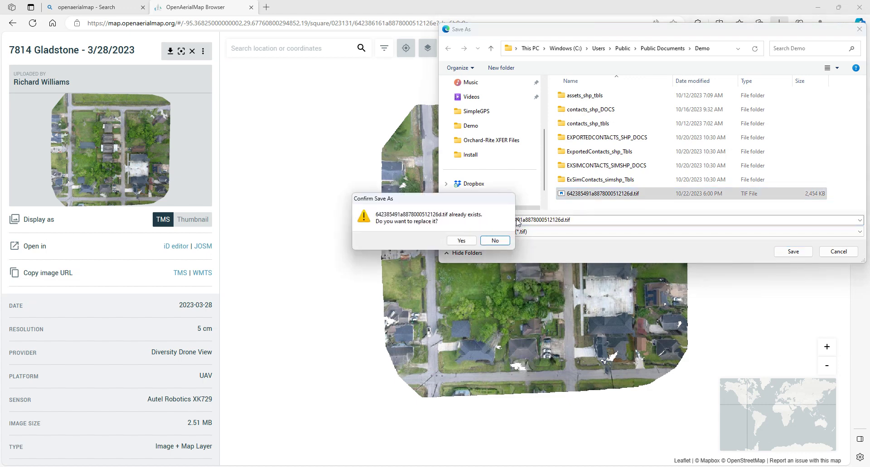
pyautogui.click(461, 241)
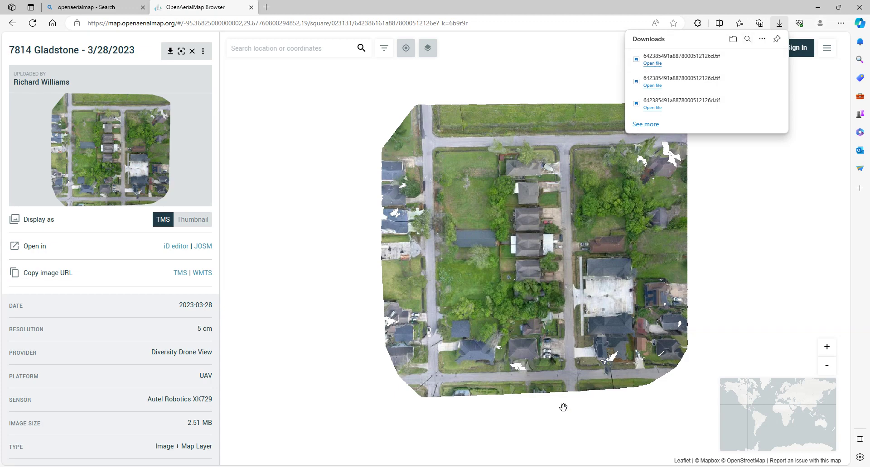
pyautogui.hotkey('alt', 'Tab')
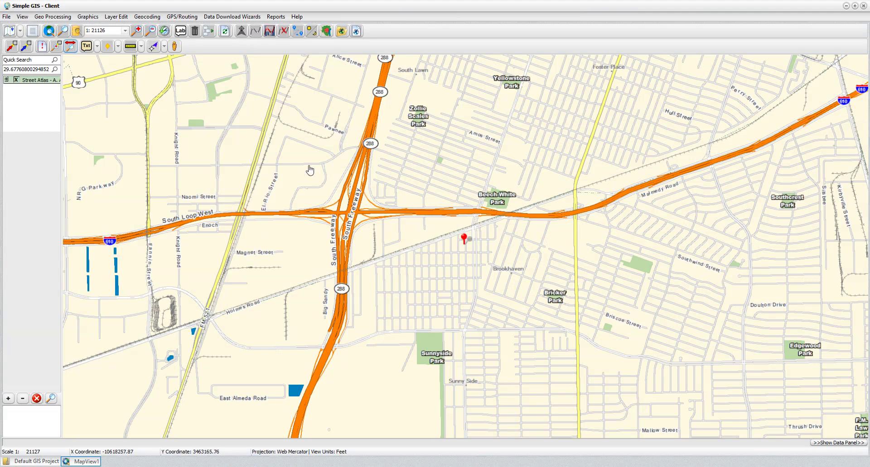
pyautogui.click(20, 31)
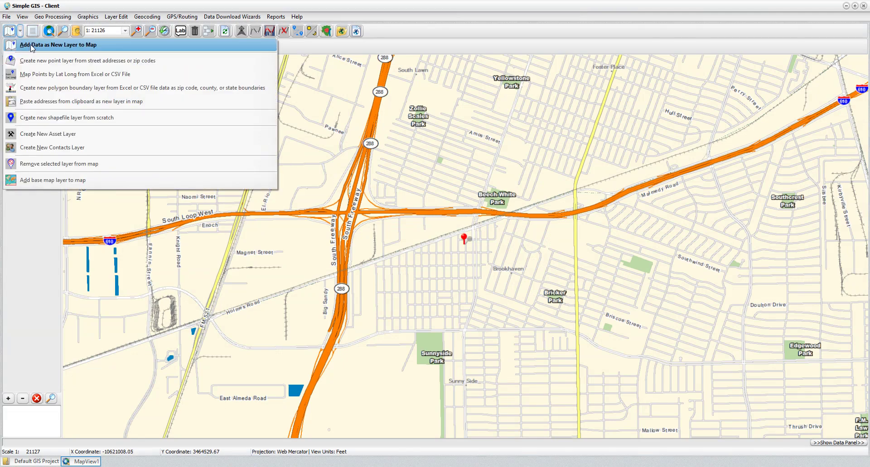
pyautogui.click(31, 45)
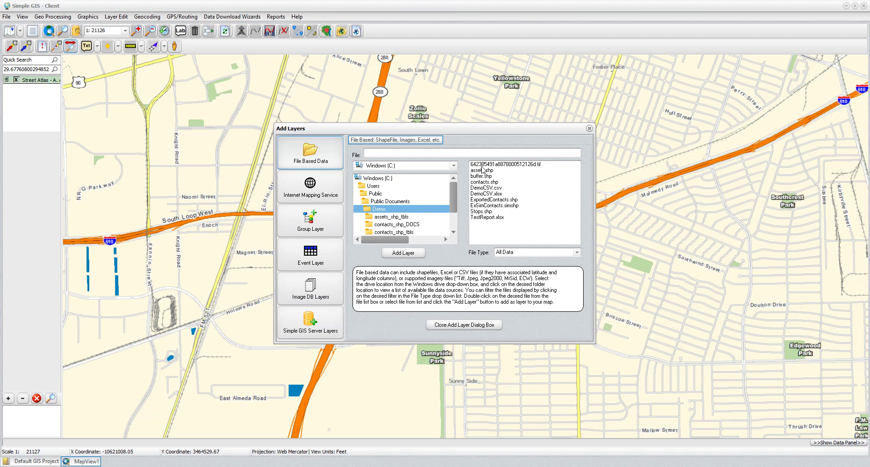
pyautogui.click(517, 166)
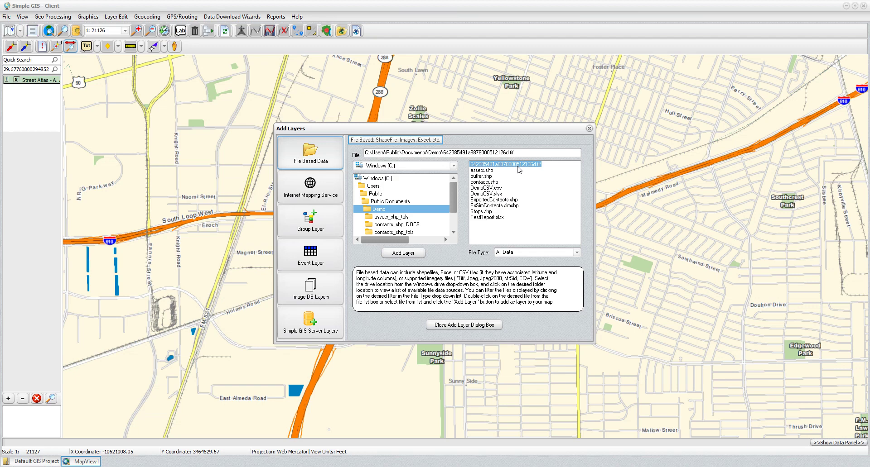
pyautogui.doubleClick(518, 166)
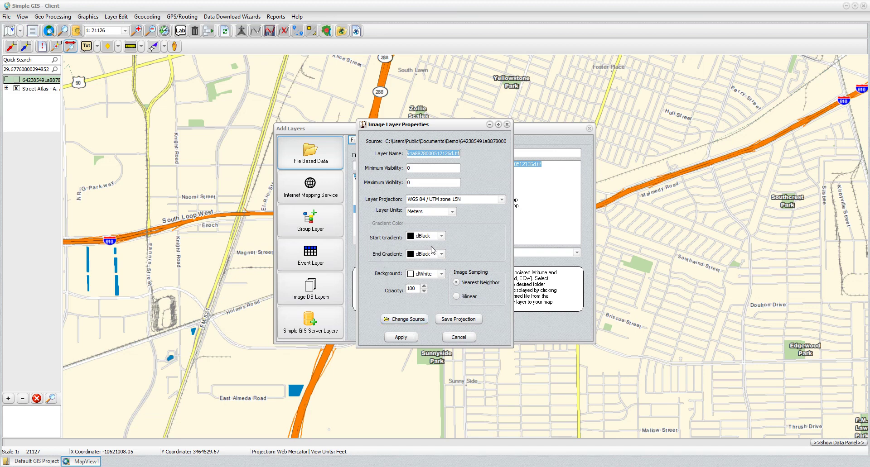
pyautogui.click(407, 336)
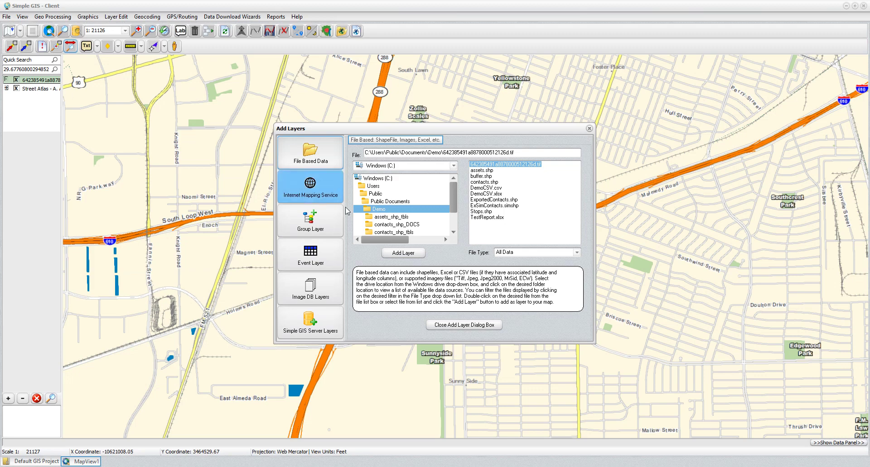
# Step: Close the Add Layers dialog to see the drone image patch at the pin on the 1:21126 map
pyautogui.click(461, 327)
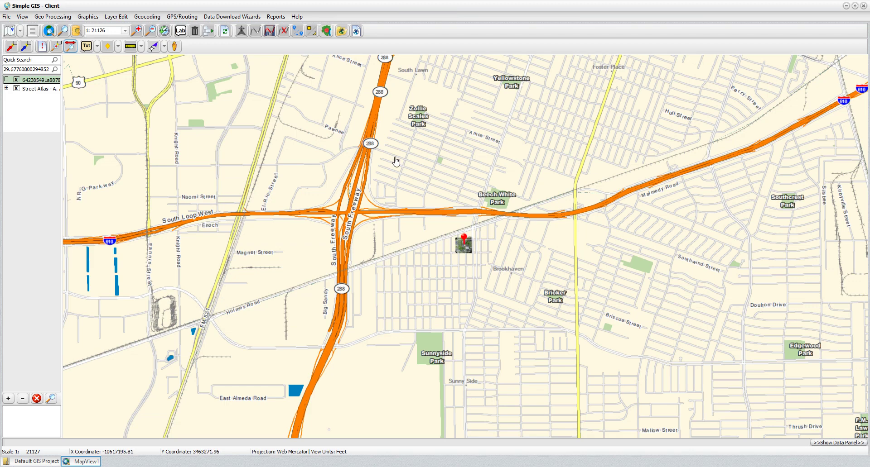
# Step: Use Zoom to Layer on the .tif layer so the Gladstone image fills the map at 1:908
pyautogui.rightClick(40, 81)
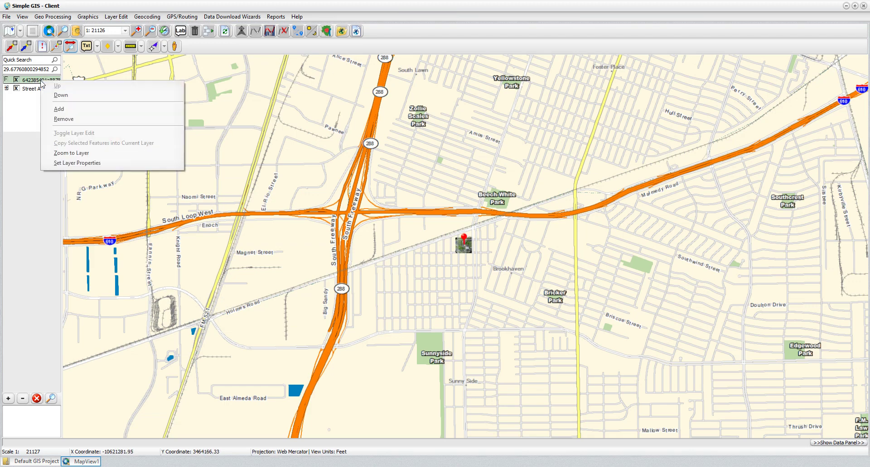
pyautogui.click(79, 153)
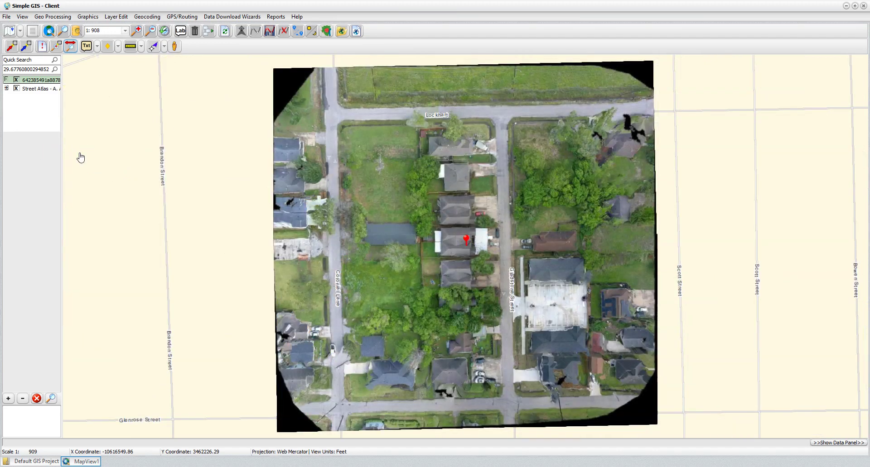